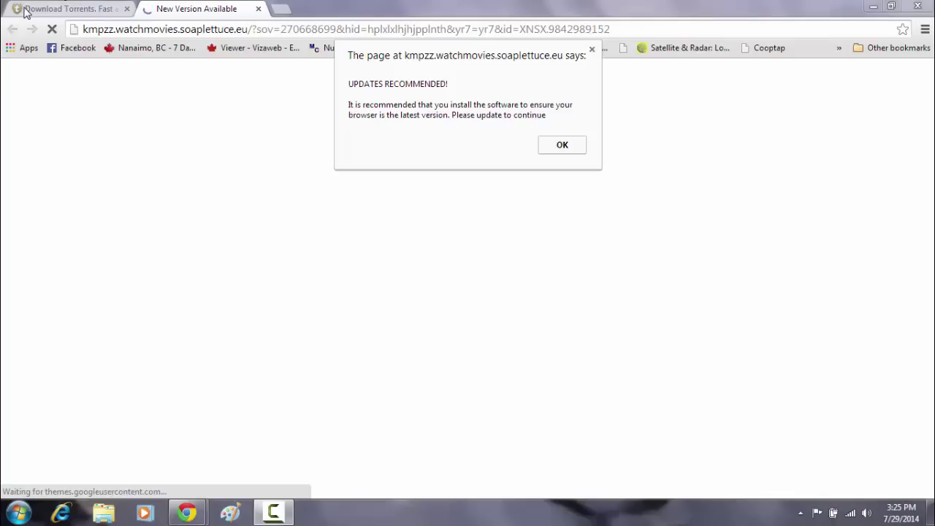
- Bring the Chrome window showing the UPDATES RECOMMENDED! alert into focus
click(71, 14)
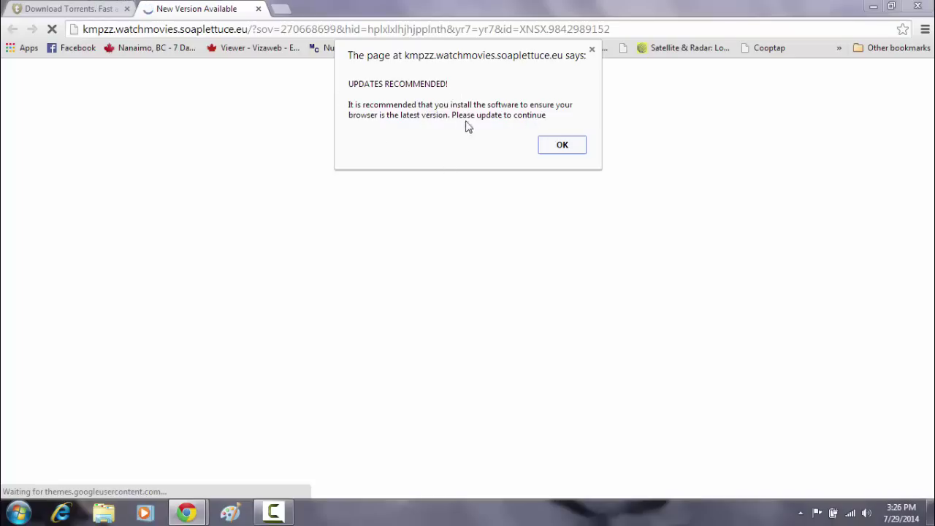
click(567, 148)
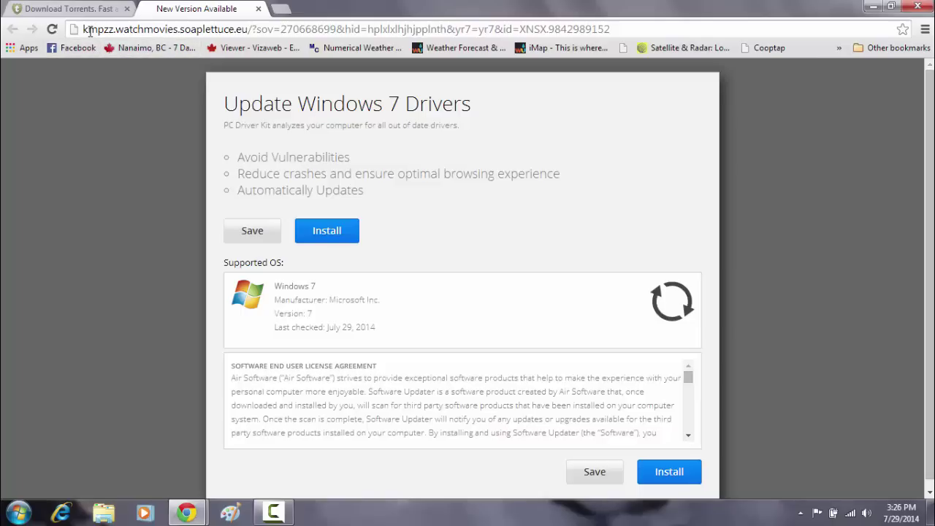
drag(85, 29, 191, 29)
click(282, 29)
click(190, 29)
scroll(386, 192, down, 1)
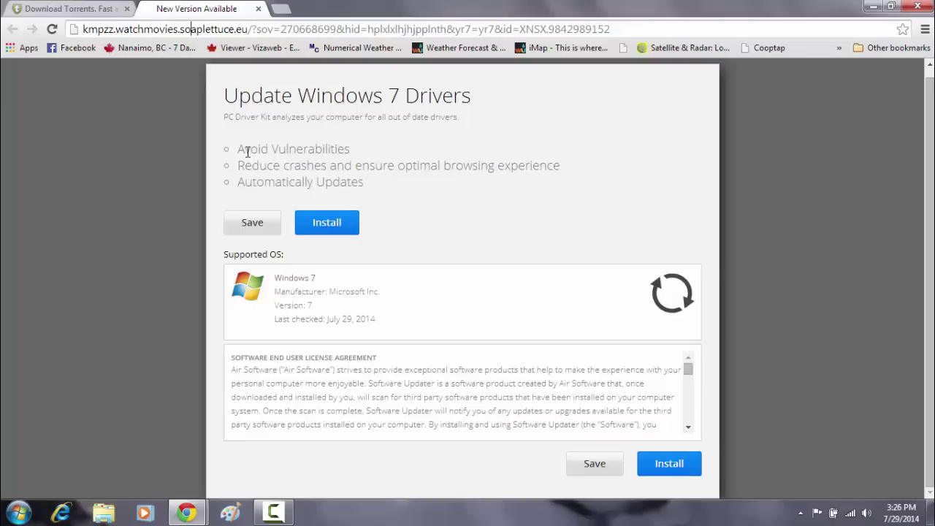
drag(248, 151, 361, 148)
click(363, 152)
drag(292, 165, 443, 168)
click(442, 168)
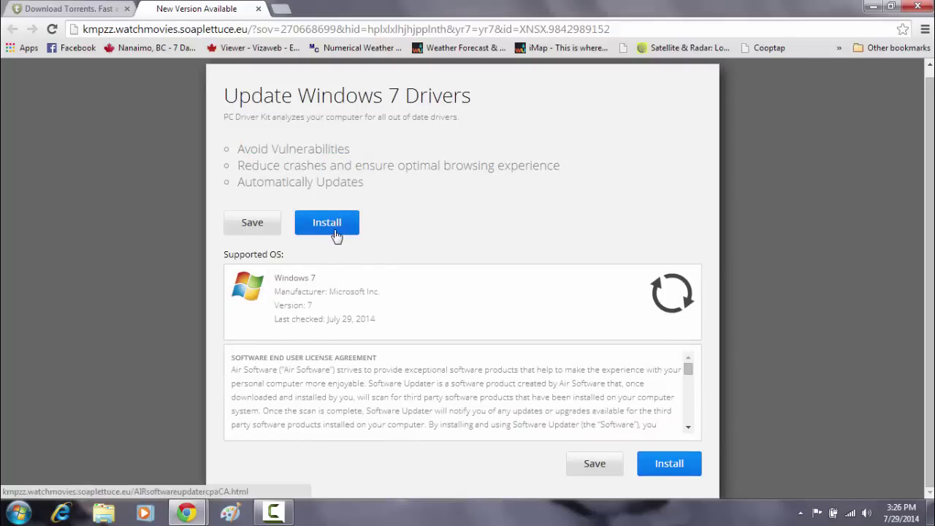
- Save the offered setup.exe to the Desktop and check its finished download item
click(668, 468)
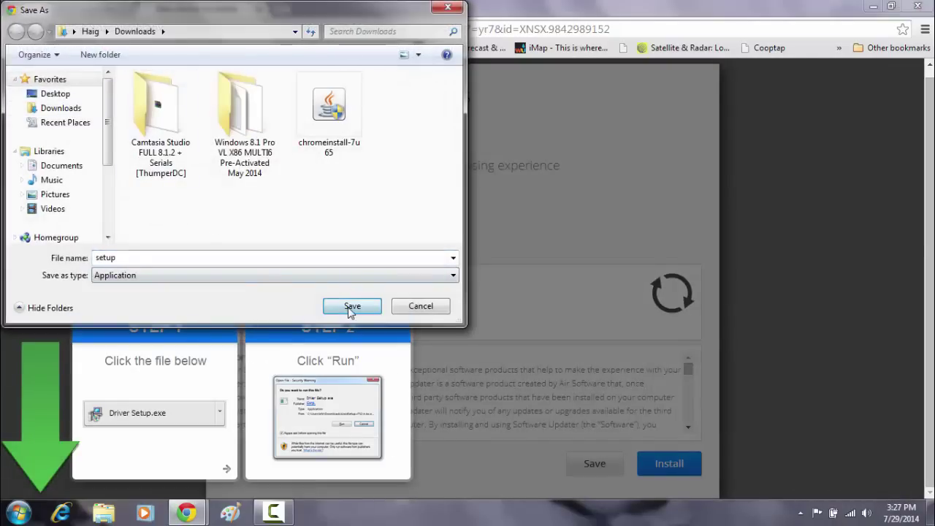
click(55, 93)
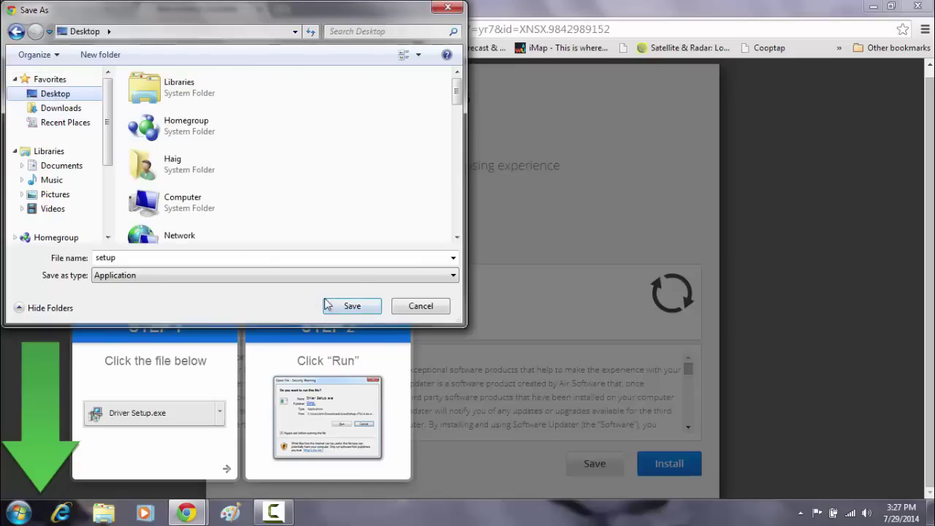
click(357, 306)
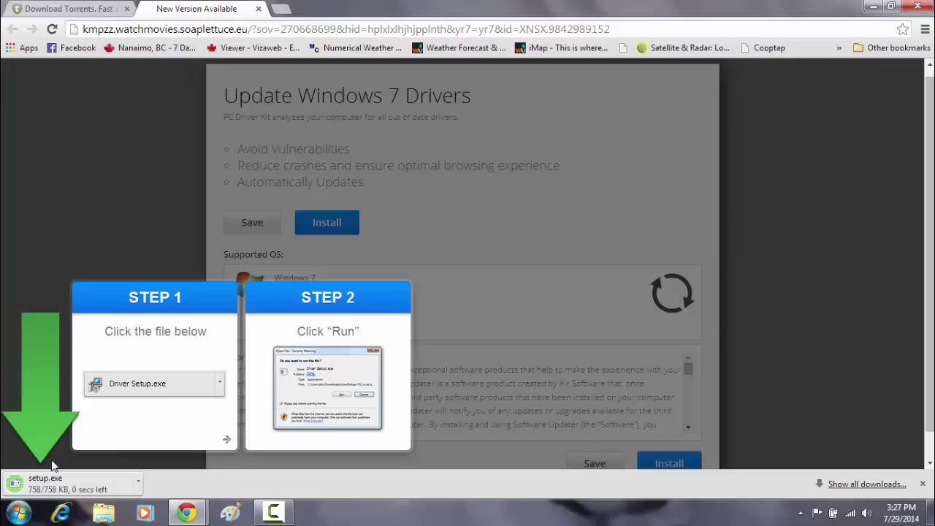
click(138, 481)
click(164, 488)
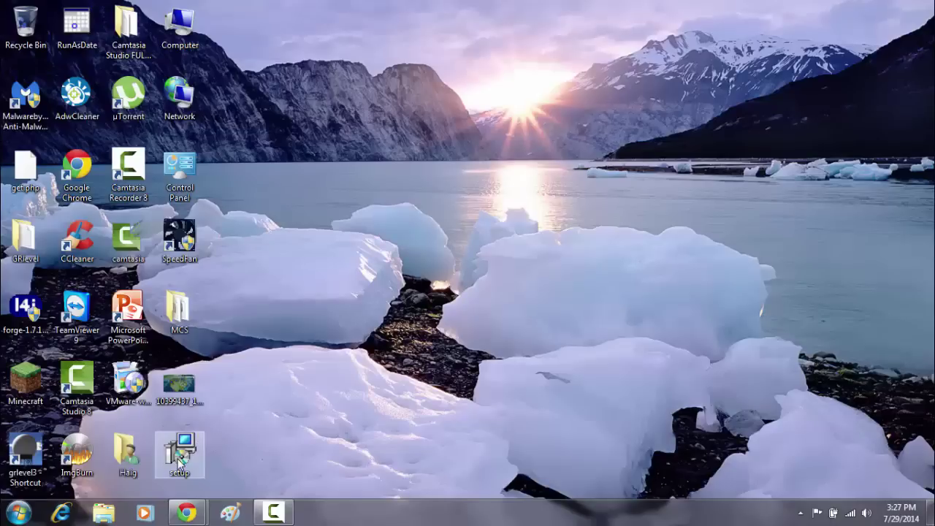
right_click(179, 462)
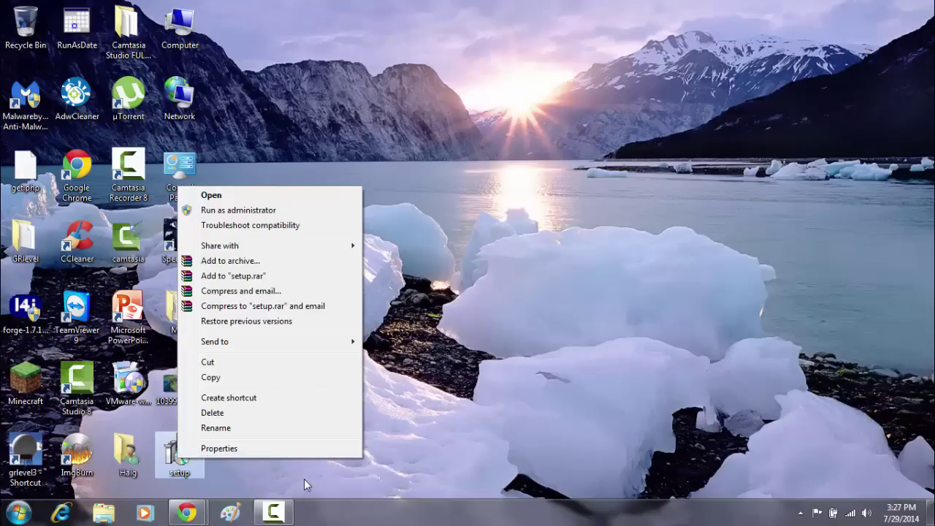
click(219, 449)
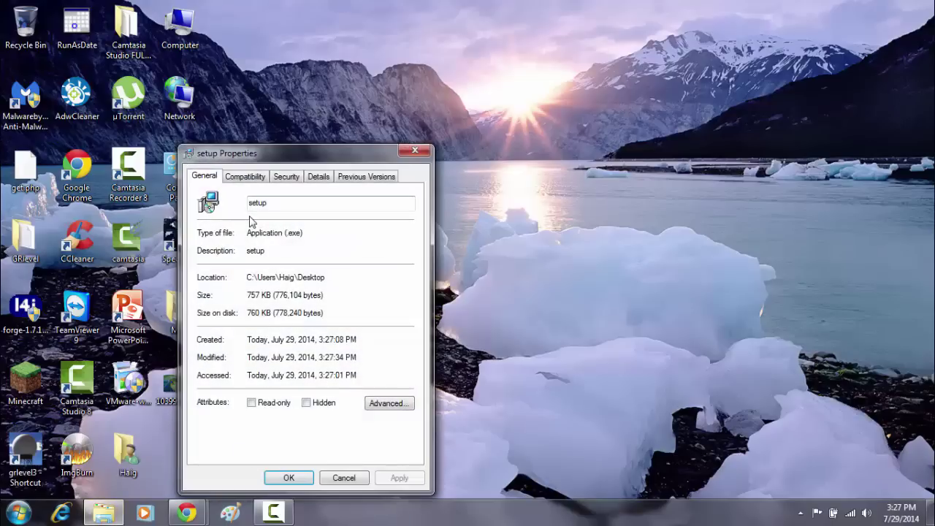
click(319, 176)
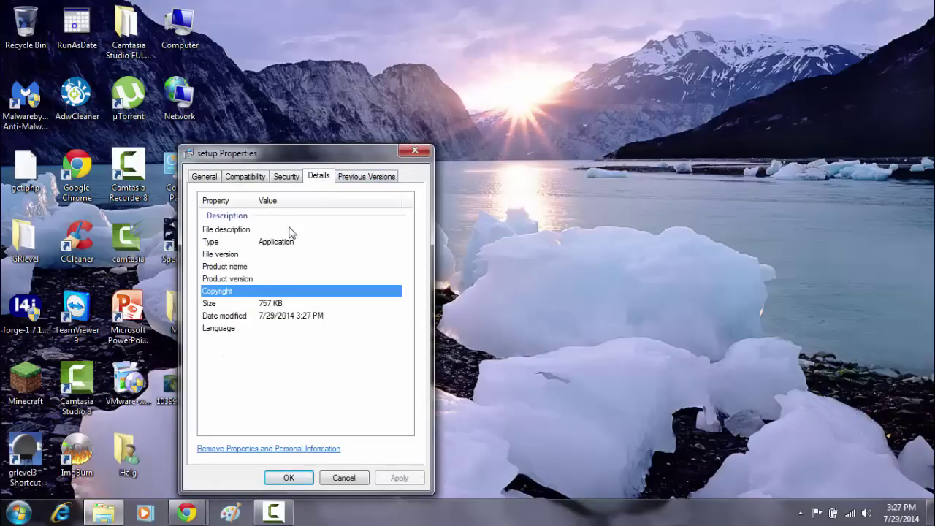
click(230, 252)
click(247, 268)
click(260, 290)
click(268, 303)
click(241, 328)
click(233, 278)
click(215, 266)
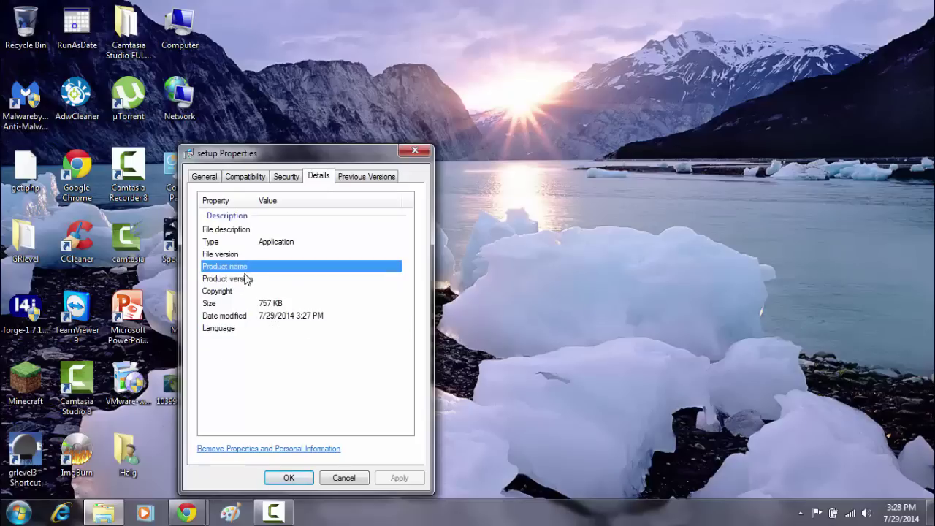
click(210, 280)
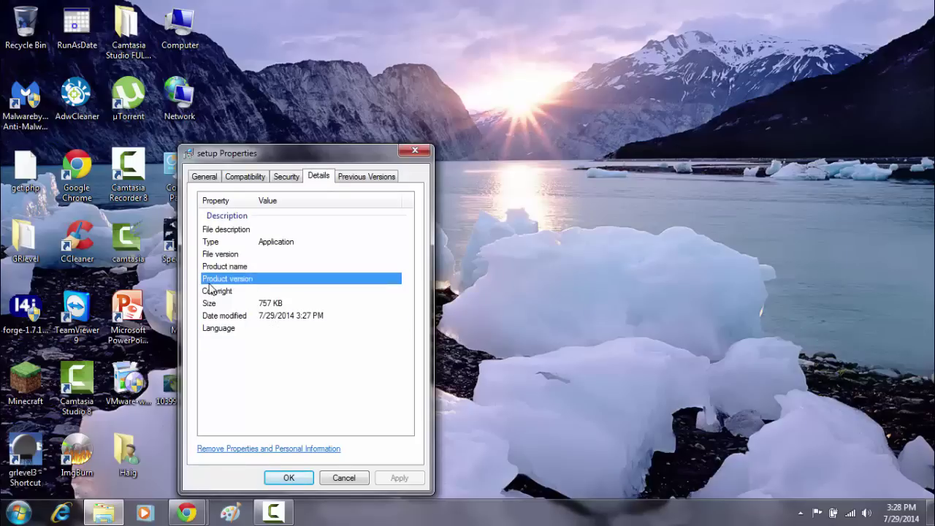
click(216, 233)
click(254, 247)
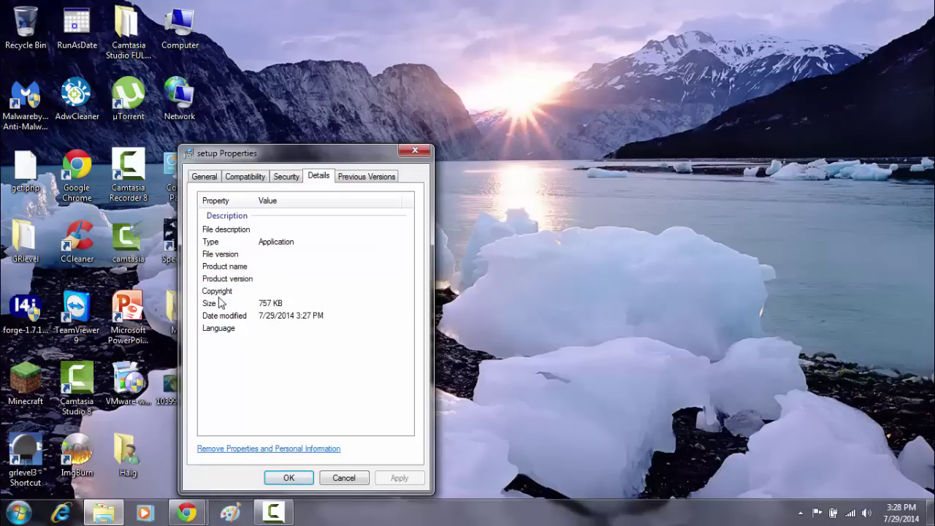
click(218, 291)
click(222, 329)
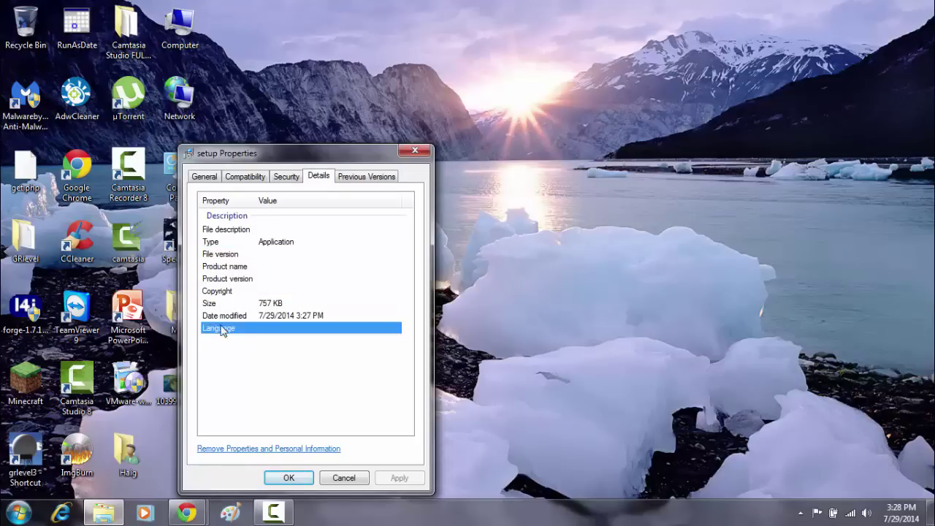
click(285, 280)
click(241, 255)
click(253, 289)
click(225, 267)
click(221, 254)
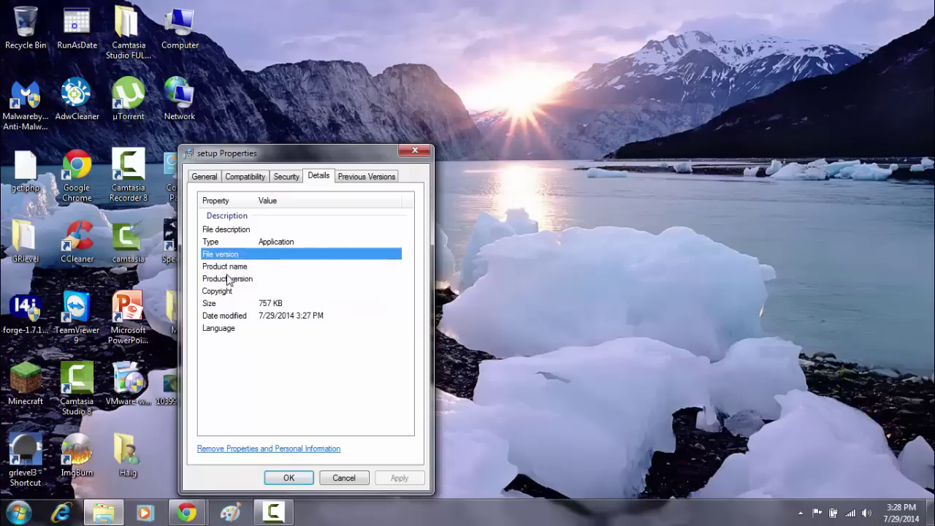
click(229, 280)
click(276, 292)
click(306, 292)
click(271, 266)
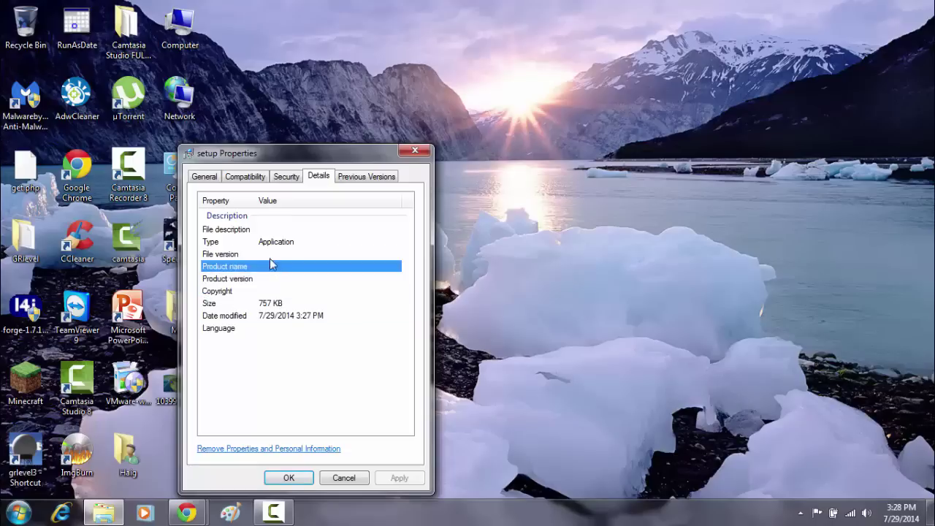
click(263, 254)
click(256, 229)
click(313, 241)
drag(255, 155, 484, 159)
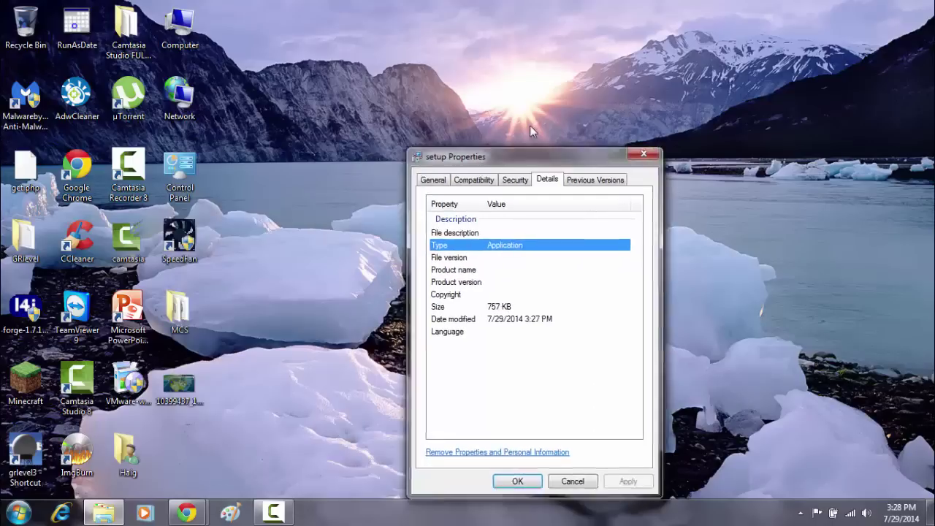
drag(531, 131, 549, 115)
click(538, 138)
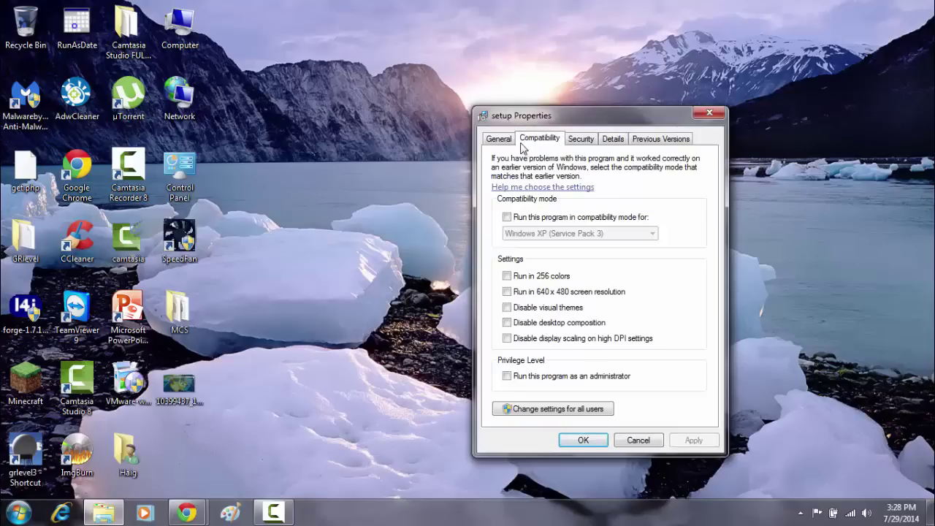
click(502, 138)
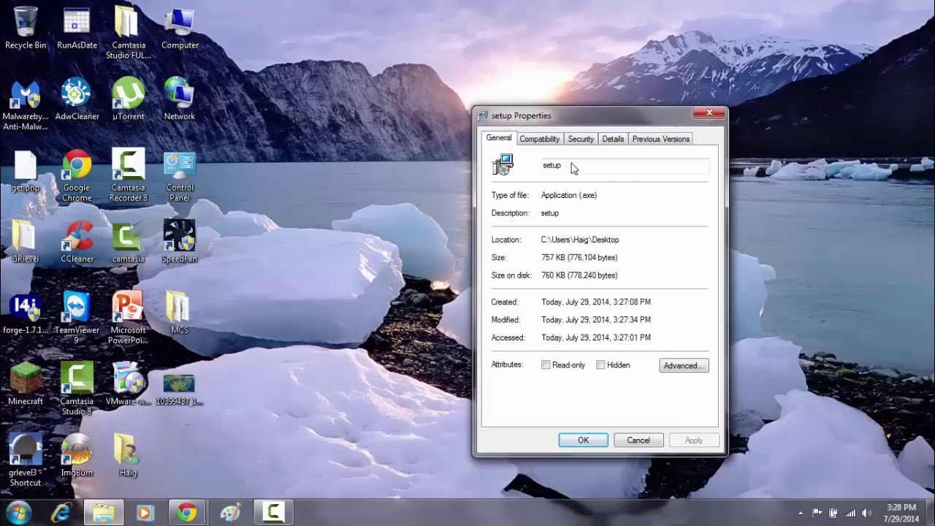
click(713, 116)
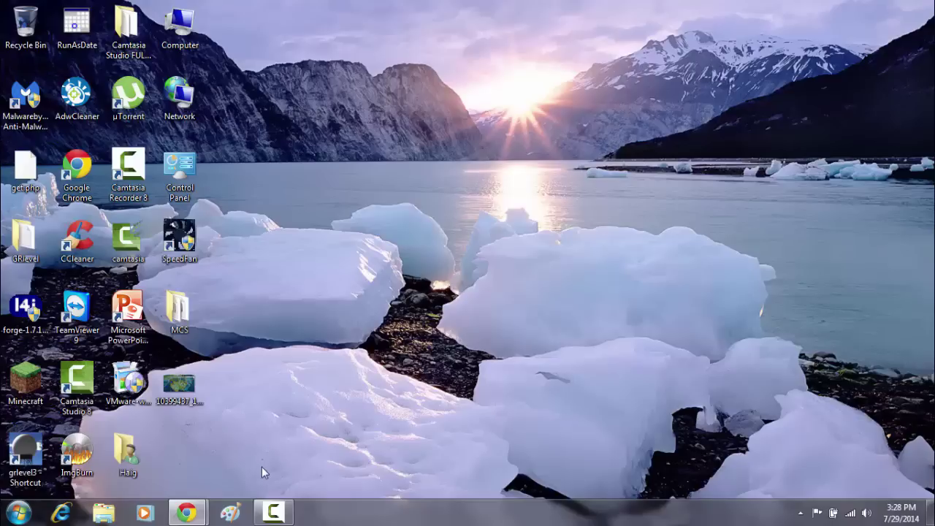
- Upload setup.exe to VirusTotal for scanning
click(274, 512)
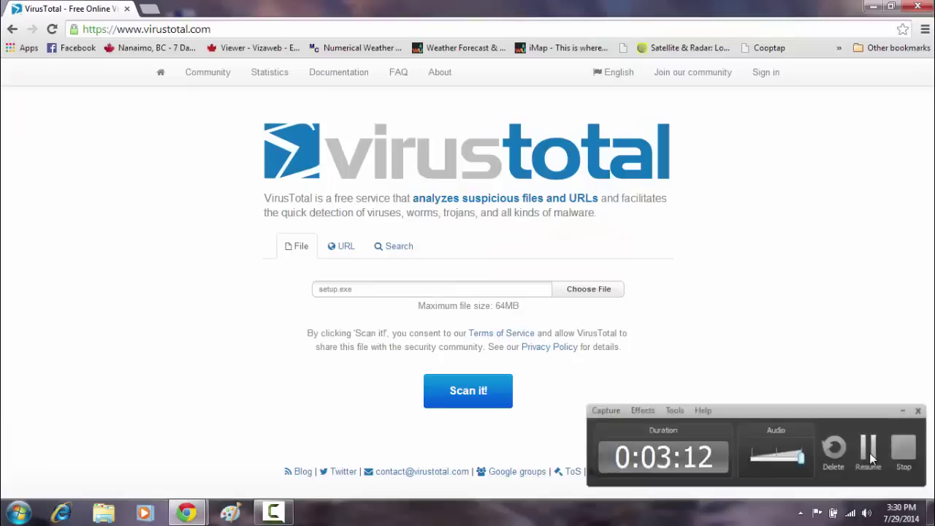
click(870, 453)
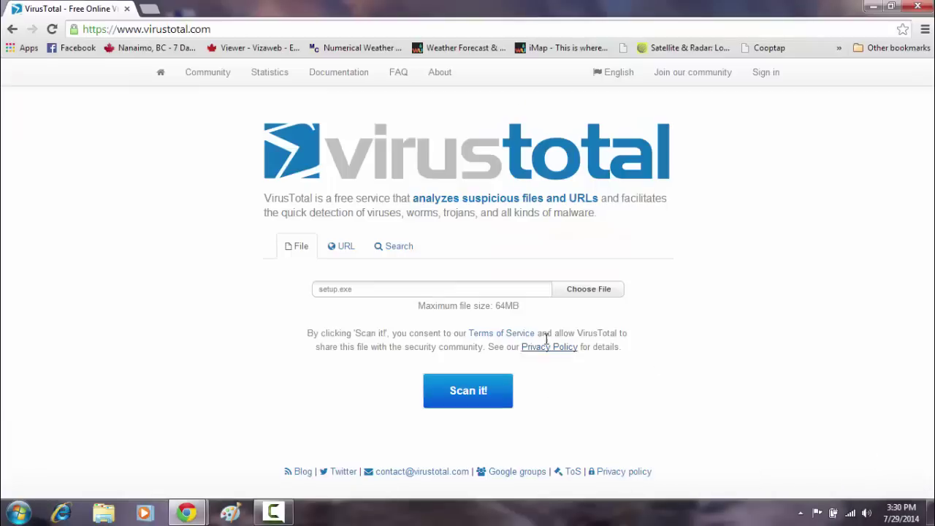
click(468, 391)
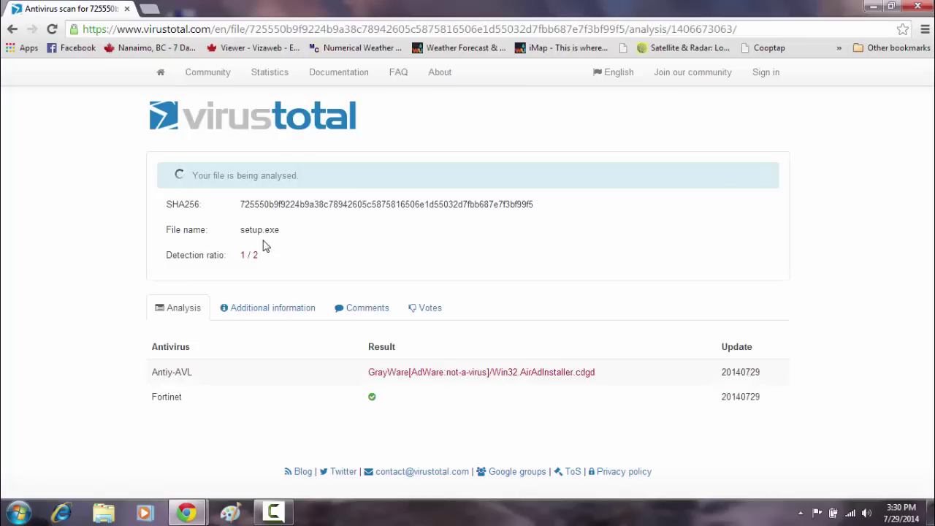
- Read the early 1 / 2 detection ratio and the Antiy-AVL detection name
drag(235, 258, 271, 252)
click(301, 252)
scroll(431, 374, down, 1)
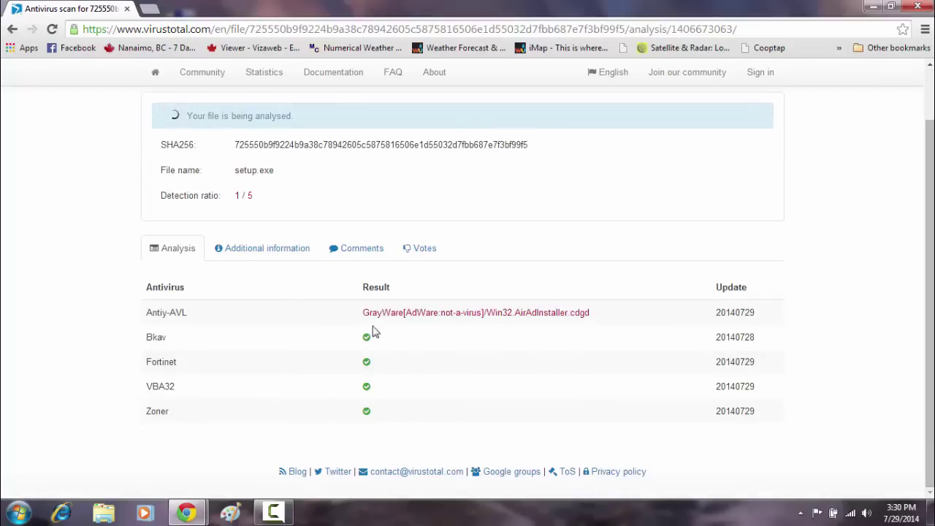
drag(363, 312, 621, 310)
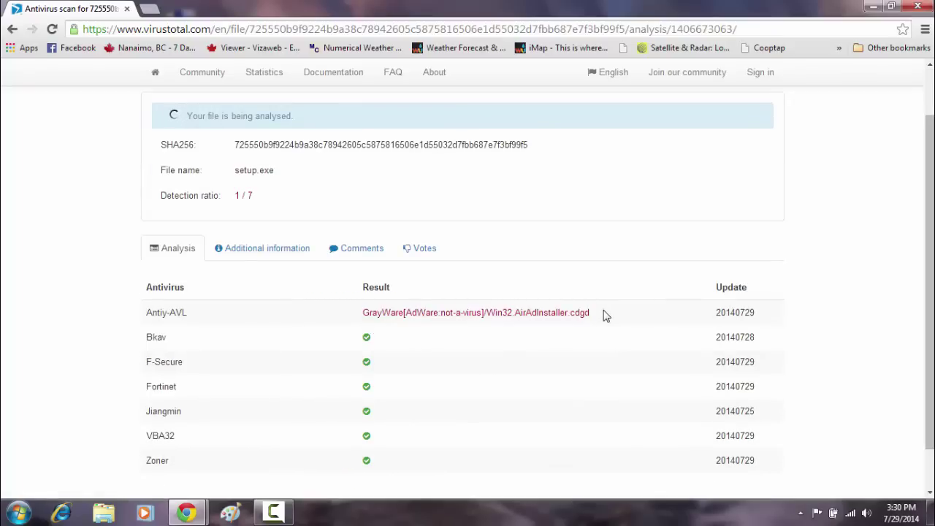
scroll(409, 330, up, 1)
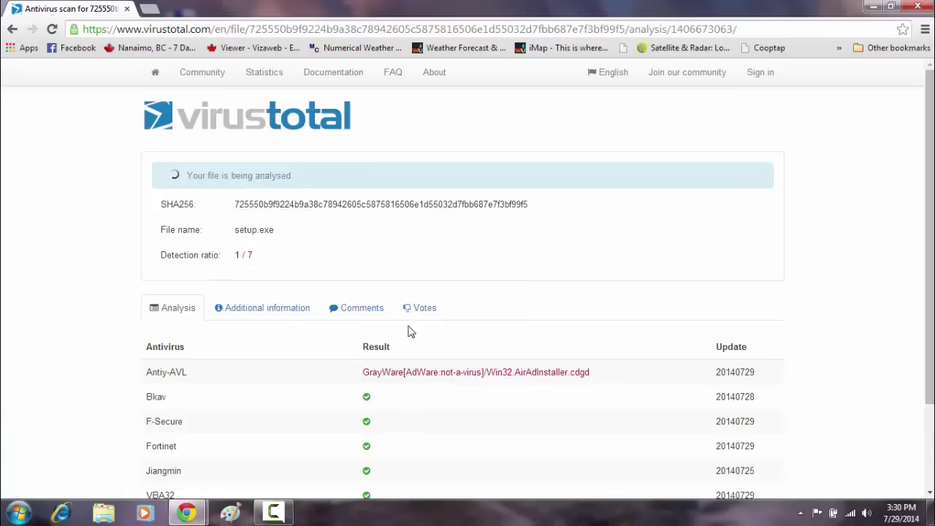
scroll(409, 331, down, 3)
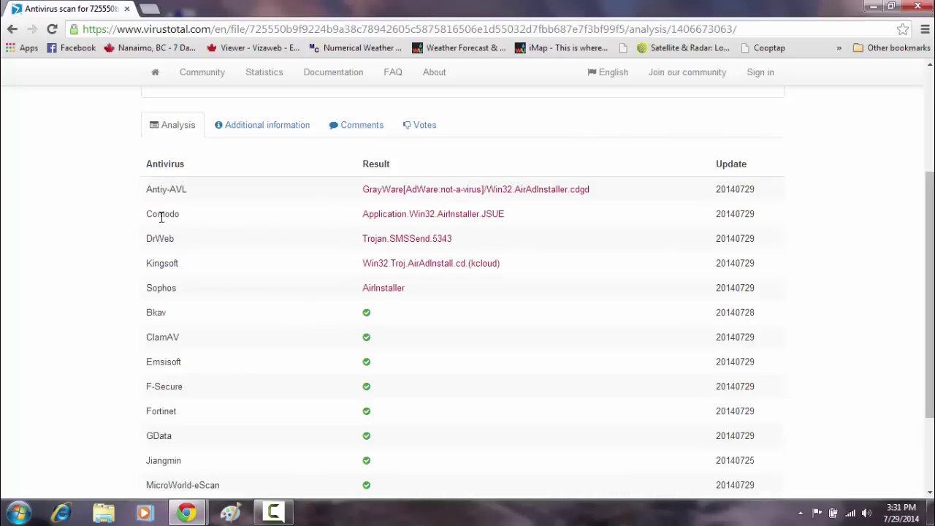
- Read the Comodo, Kingsoft and Malwarebytes results as new detections appear
double_click(376, 213)
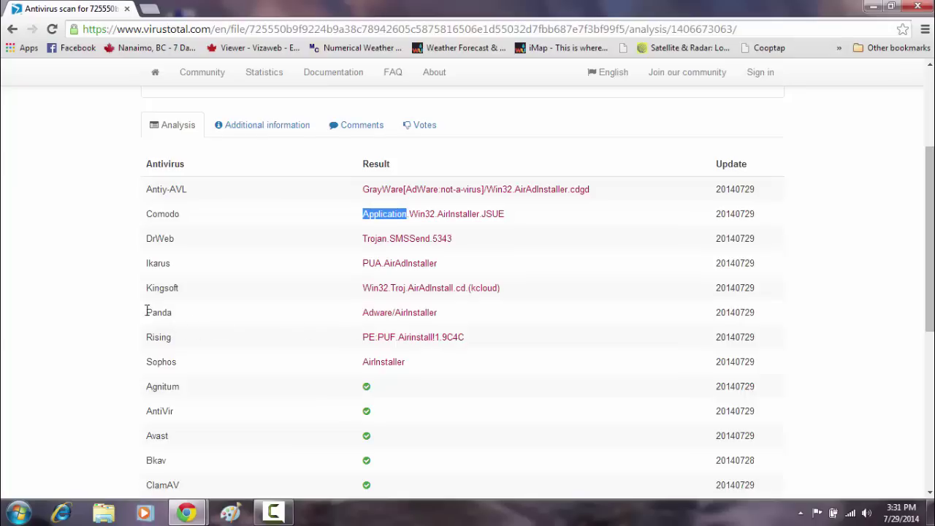
drag(144, 289, 338, 287)
click(339, 293)
drag(406, 338, 373, 346)
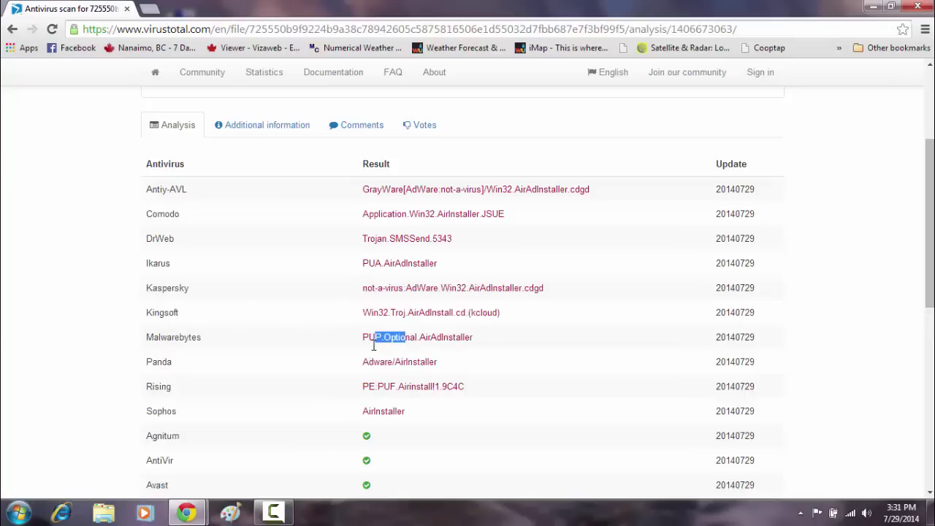
click(402, 351)
scroll(399, 308, down, 3)
scroll(408, 308, up, 3)
- Review the Antiy-AVL and Kaspersky results while scrolling the Analysis table
drag(141, 199, 255, 202)
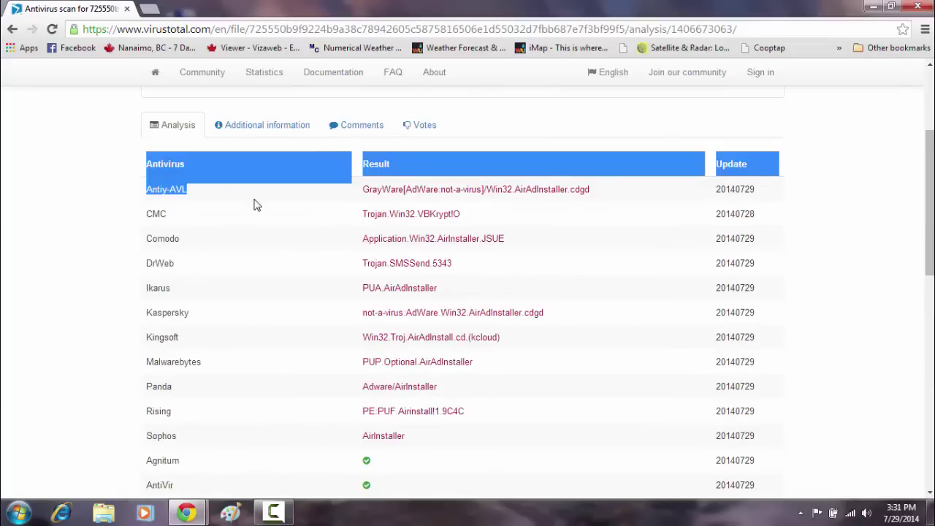
click(255, 202)
drag(363, 313, 521, 315)
click(366, 337)
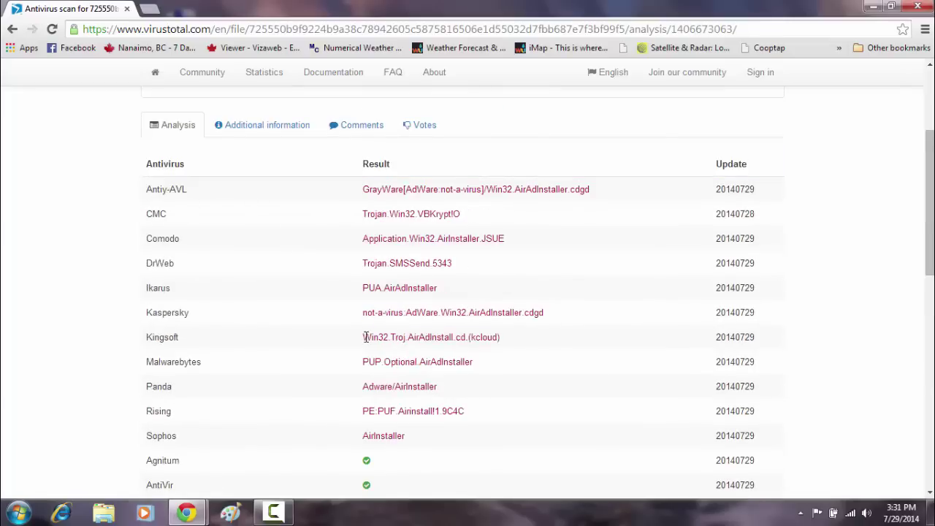
scroll(418, 376, down, 3)
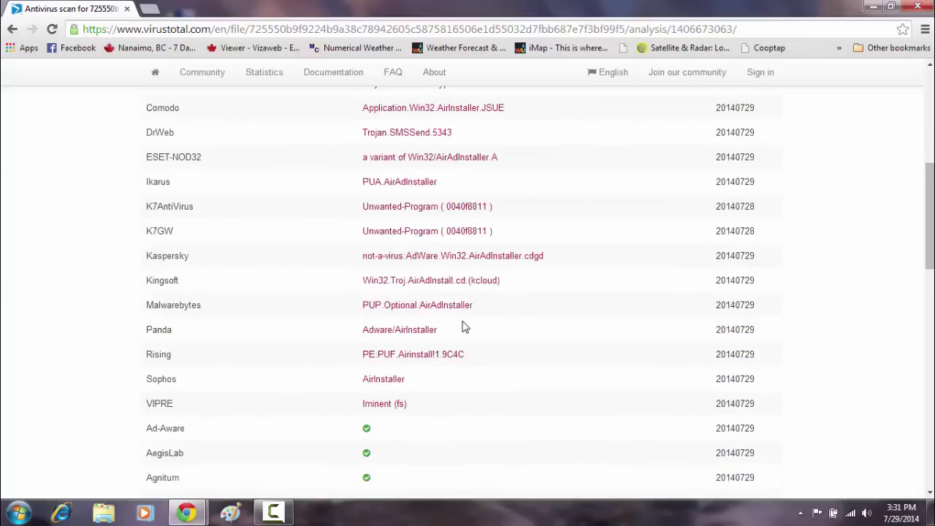
scroll(460, 327, up, 2)
scroll(436, 326, down, 1)
scroll(435, 326, up, 2)
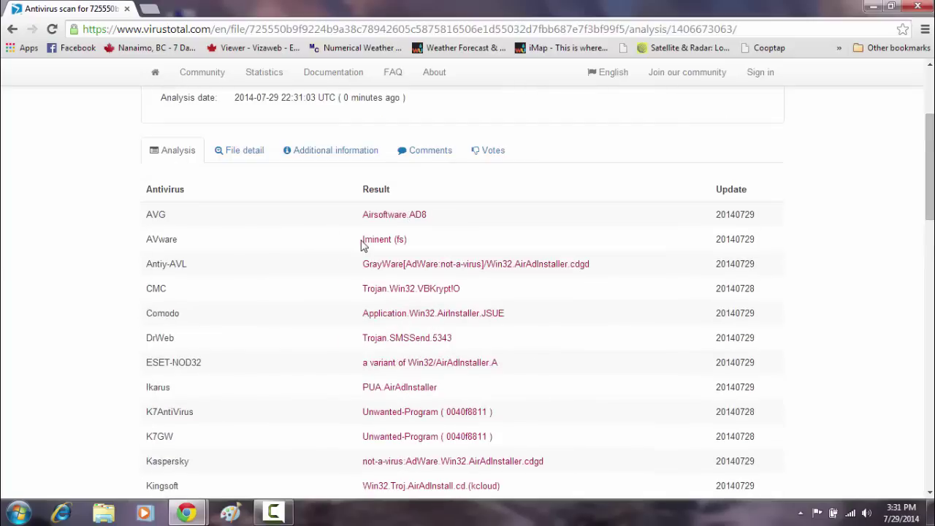
- Read the Antiy-AVL detection name and scroll through the finished results list
triple_click(358, 267)
click(422, 276)
scroll(422, 276, down, 2)
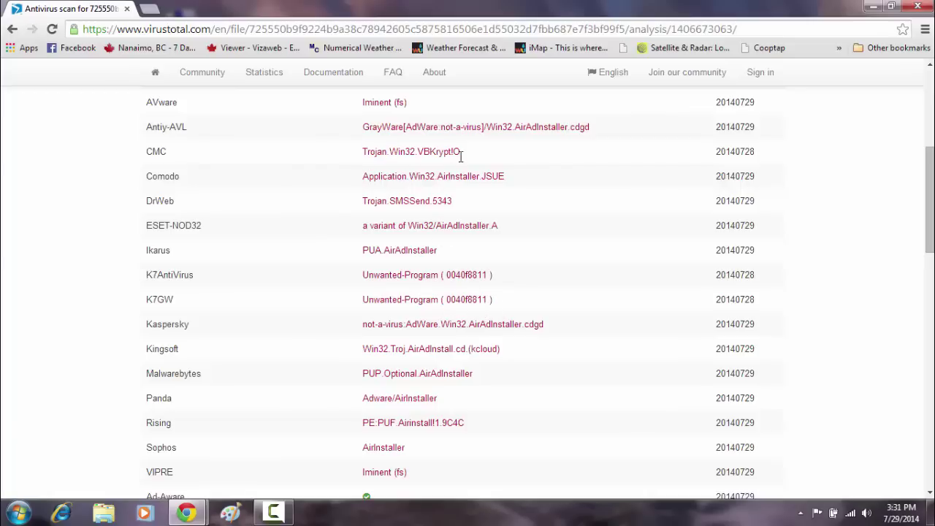
scroll(413, 255, down, 3)
scroll(409, 263, up, 7)
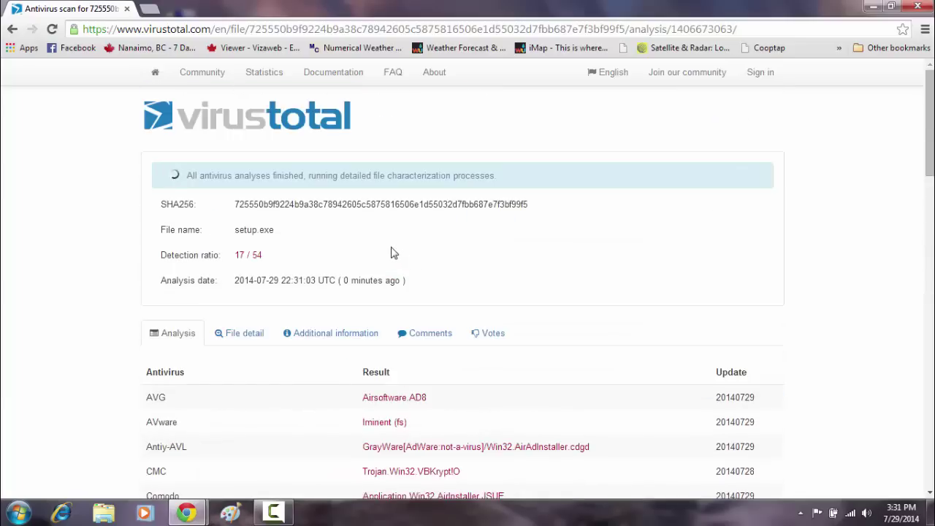
scroll(391, 253, down, 2)
scroll(390, 251, up, 2)
- Read the status banner with the 17 / 54 detection ratio, then close the browser
double_click(215, 176)
shift+click(521, 182)
click(501, 198)
scroll(504, 204, down, 5)
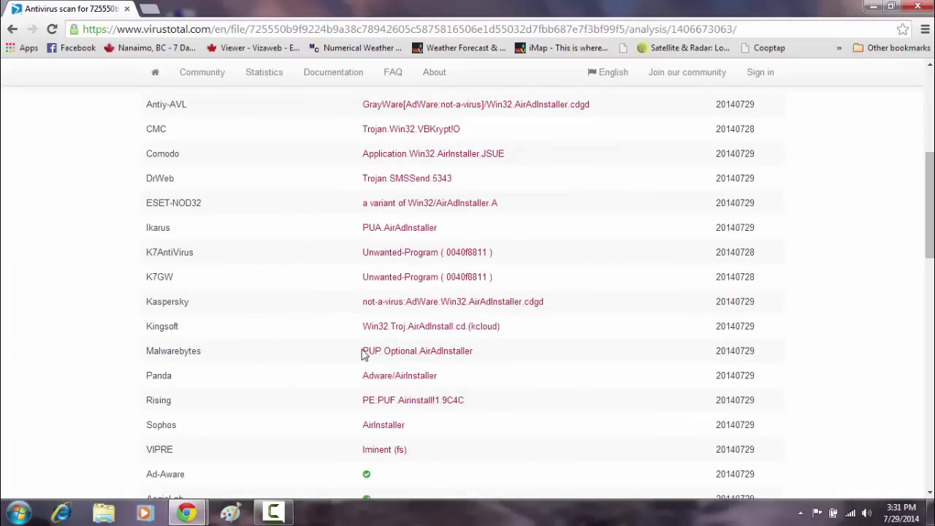
scroll(256, 361, down, 3)
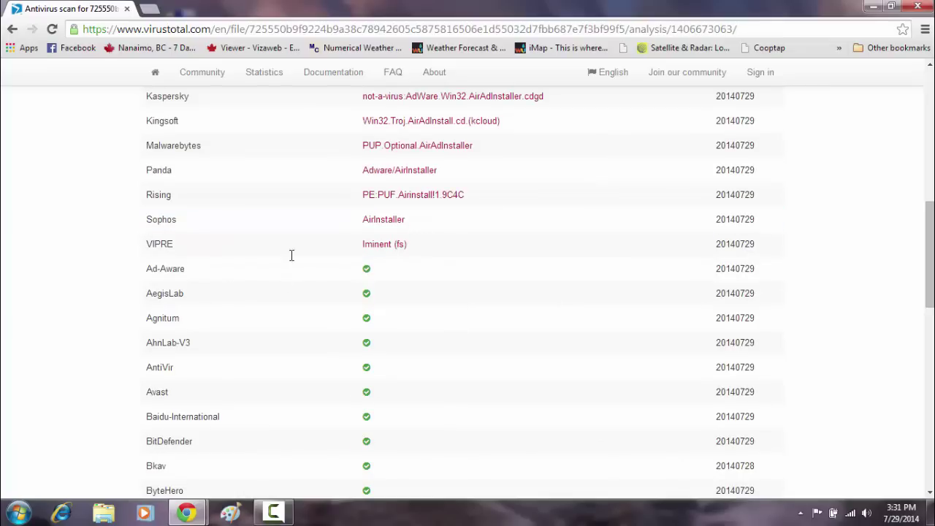
scroll(402, 275, up, 8)
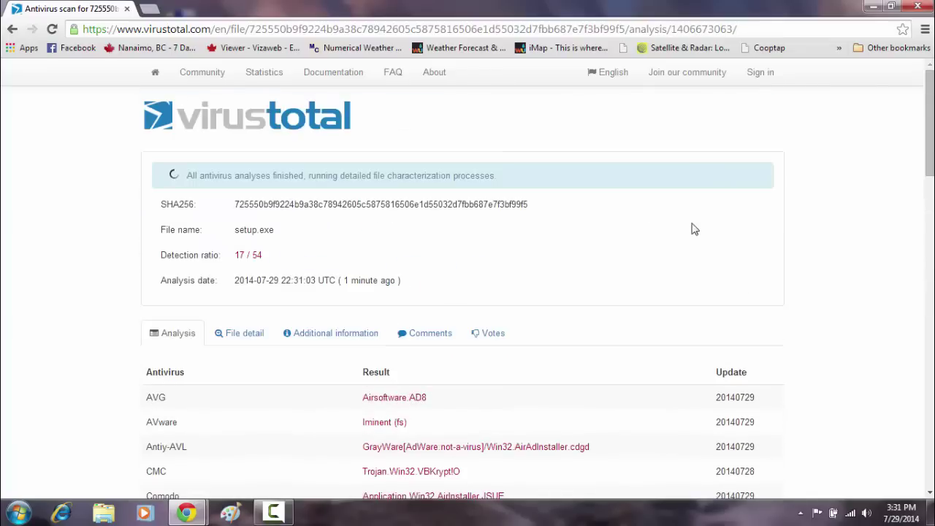
click(917, 7)
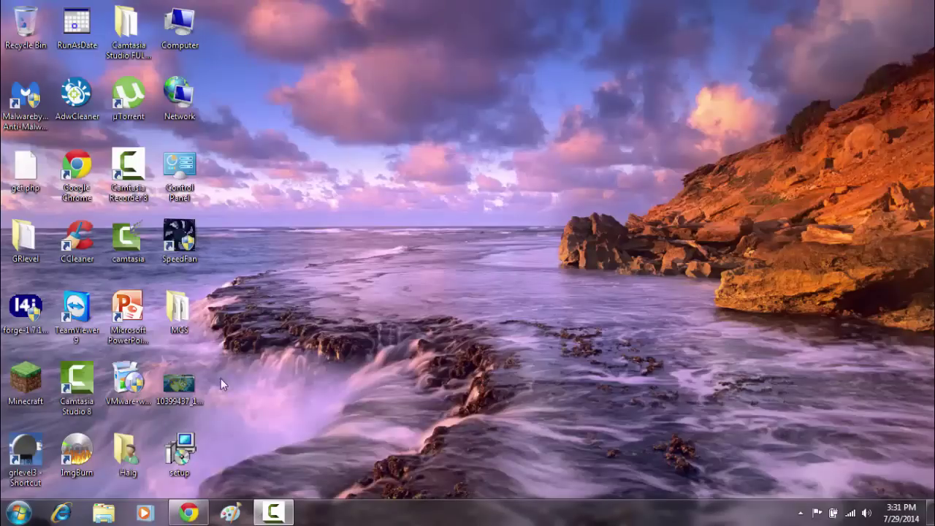
- Delete the setup file from the desktop and confirm the deletion
right_click(188, 453)
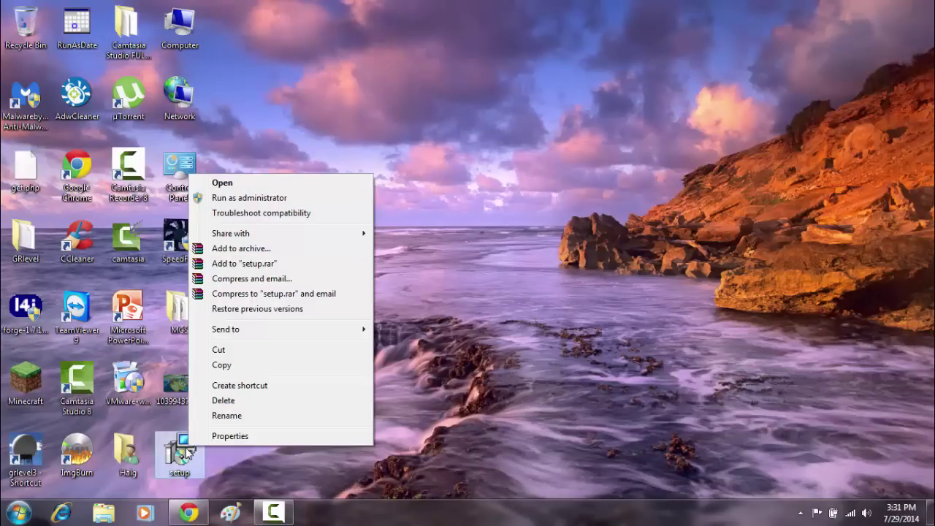
click(223, 400)
click(520, 306)
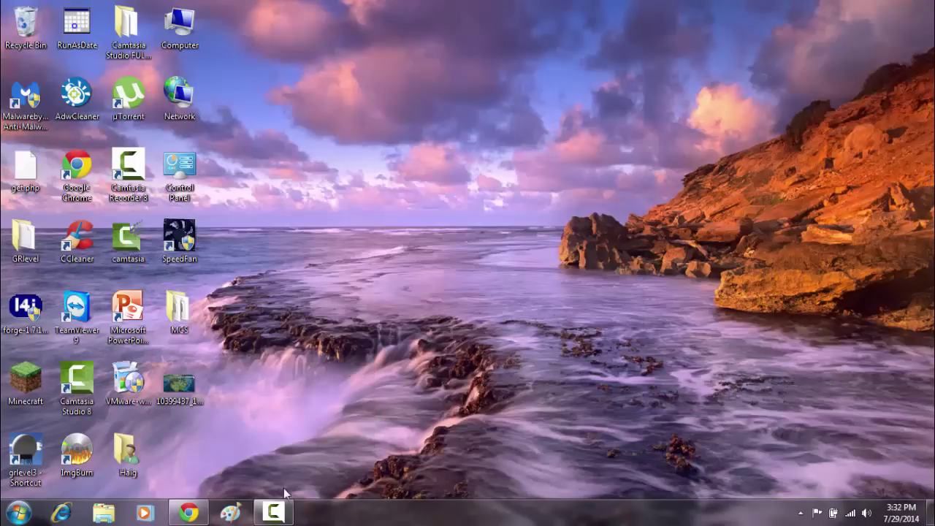
- Open the 'VA - Once upon a time it was a hit (2014)' torrent page, then minimize Chrome
click(189, 512)
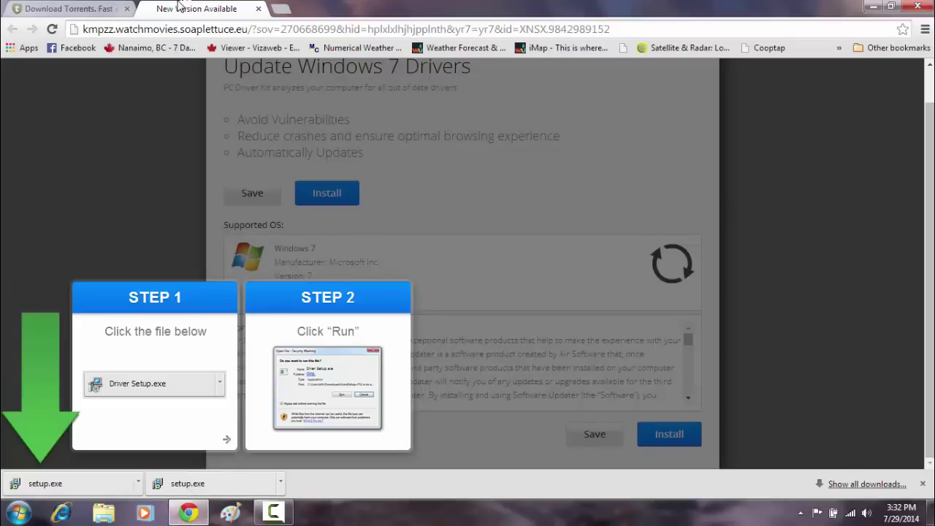
click(77, 7)
scroll(209, 225, down, 5)
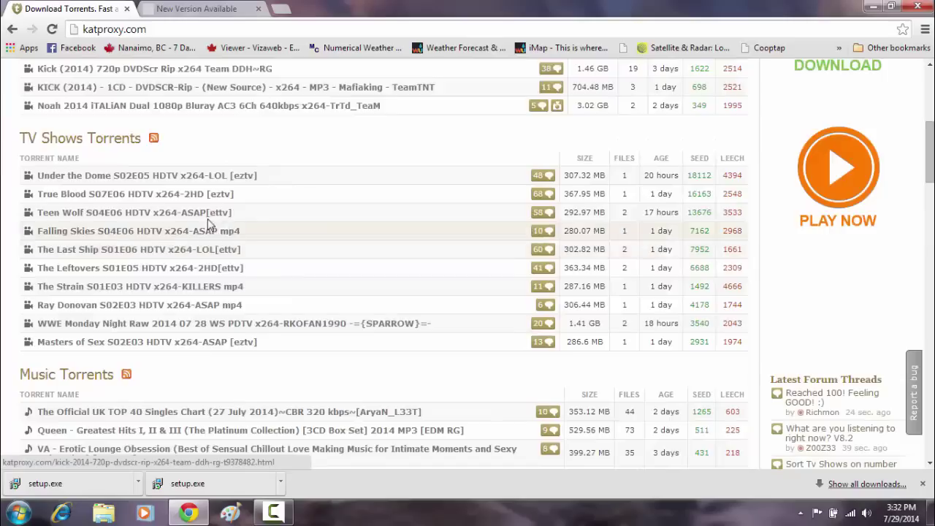
scroll(208, 224, down, 3)
click(183, 238)
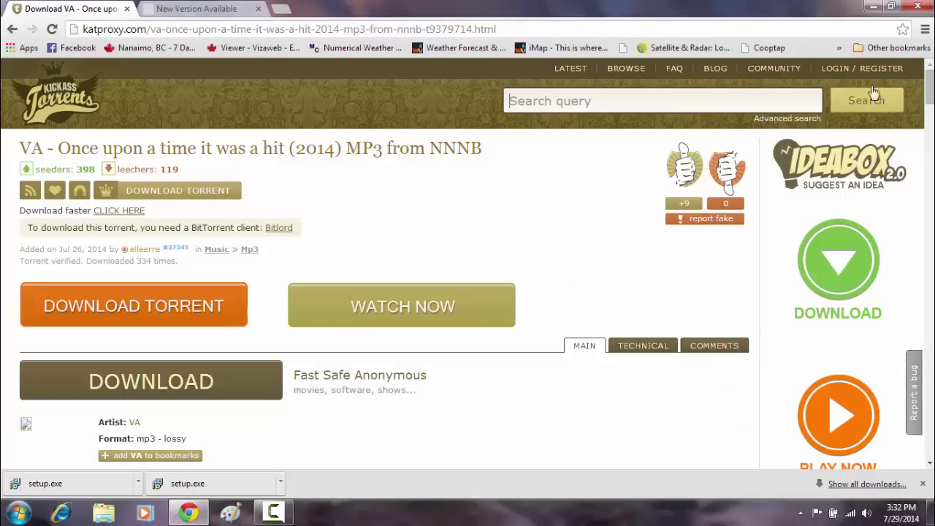
click(871, 7)
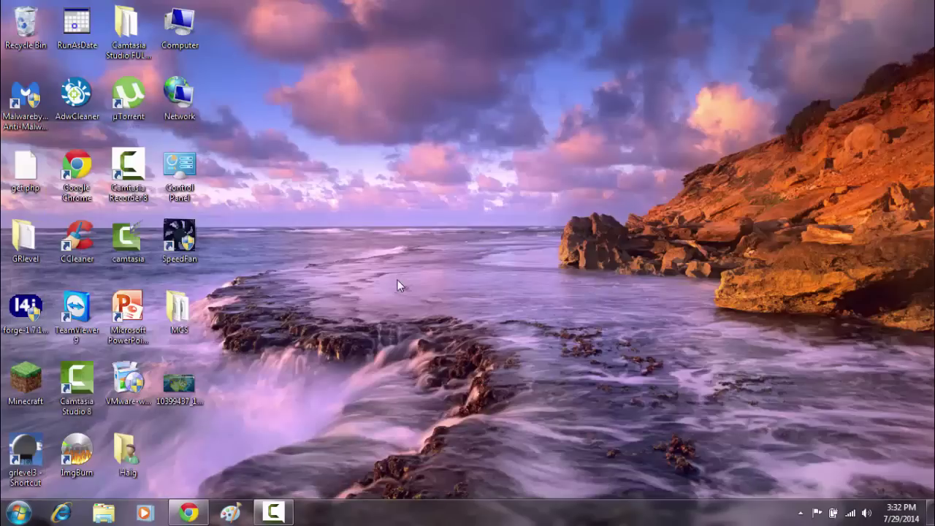